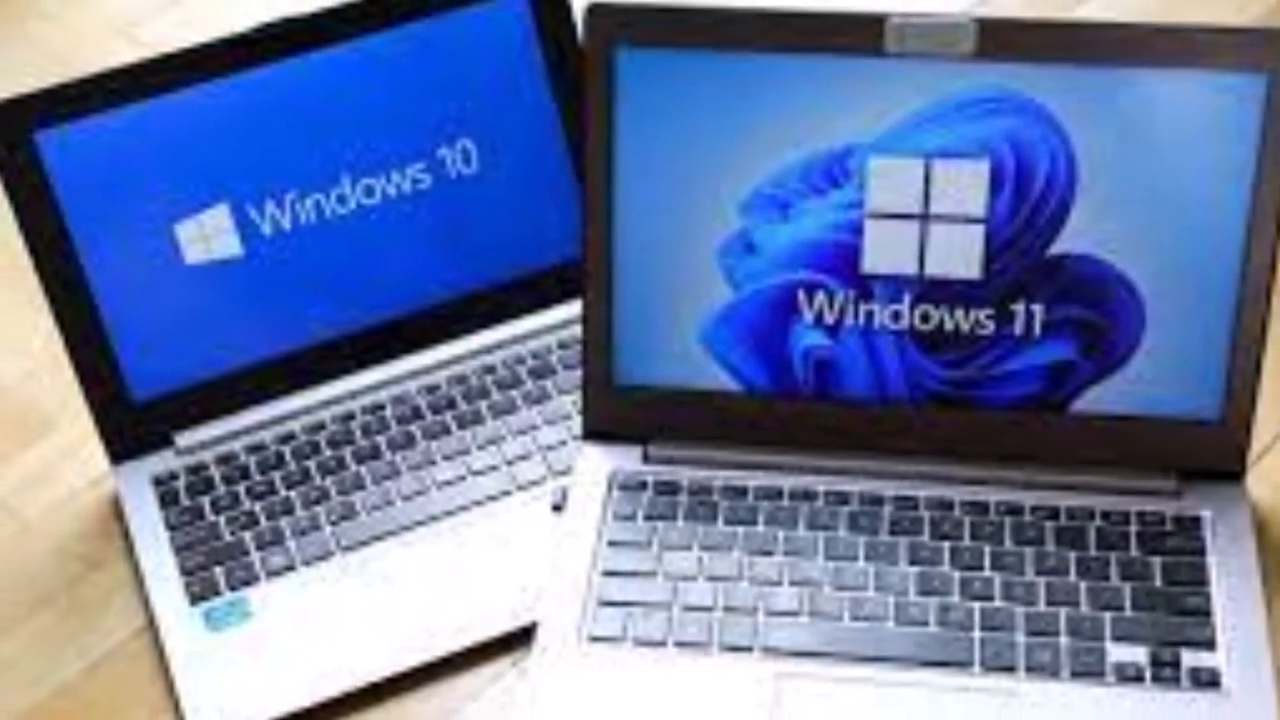
Open the Services console and look through the list of services for Windows Update
left_click(177, 691)
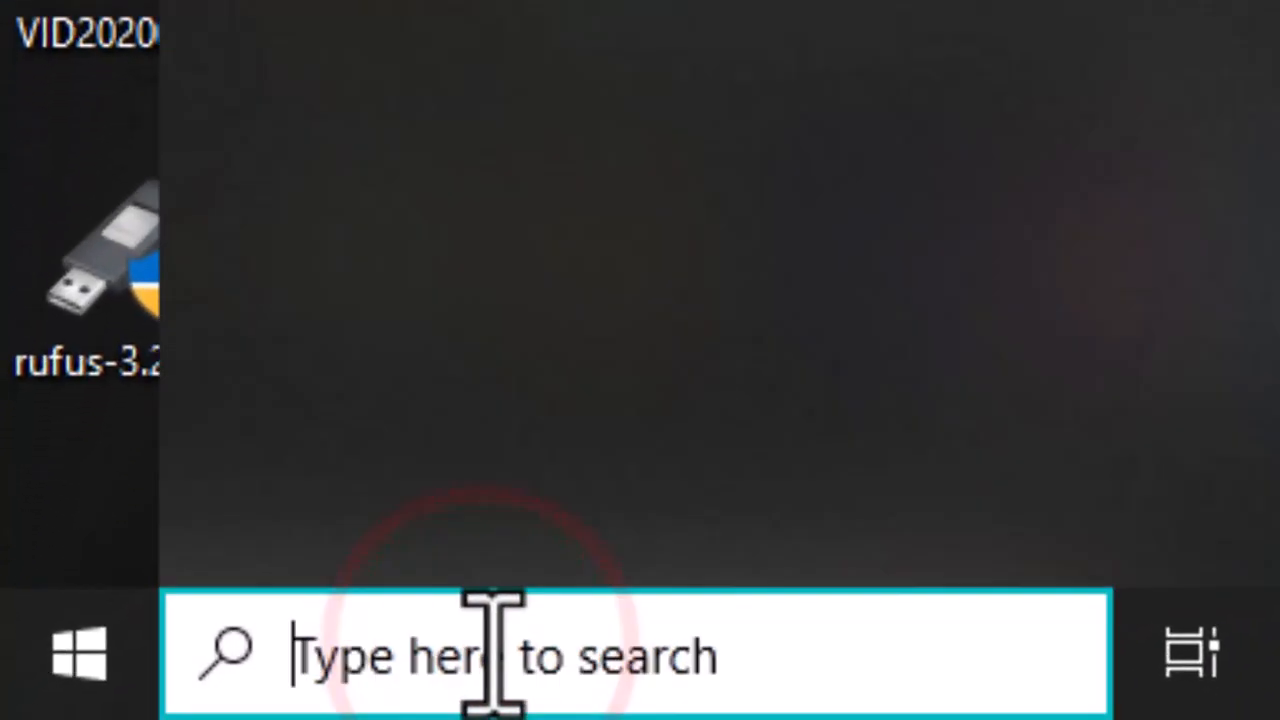
type("servie")
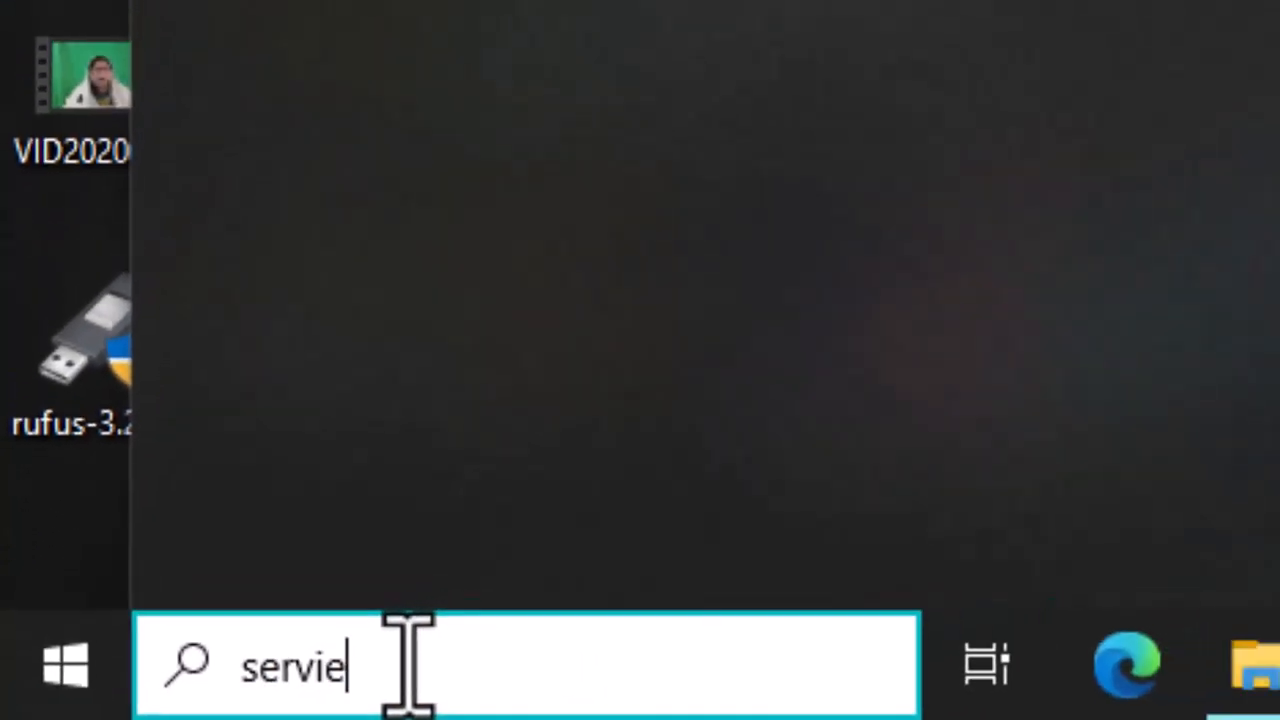
type("s")
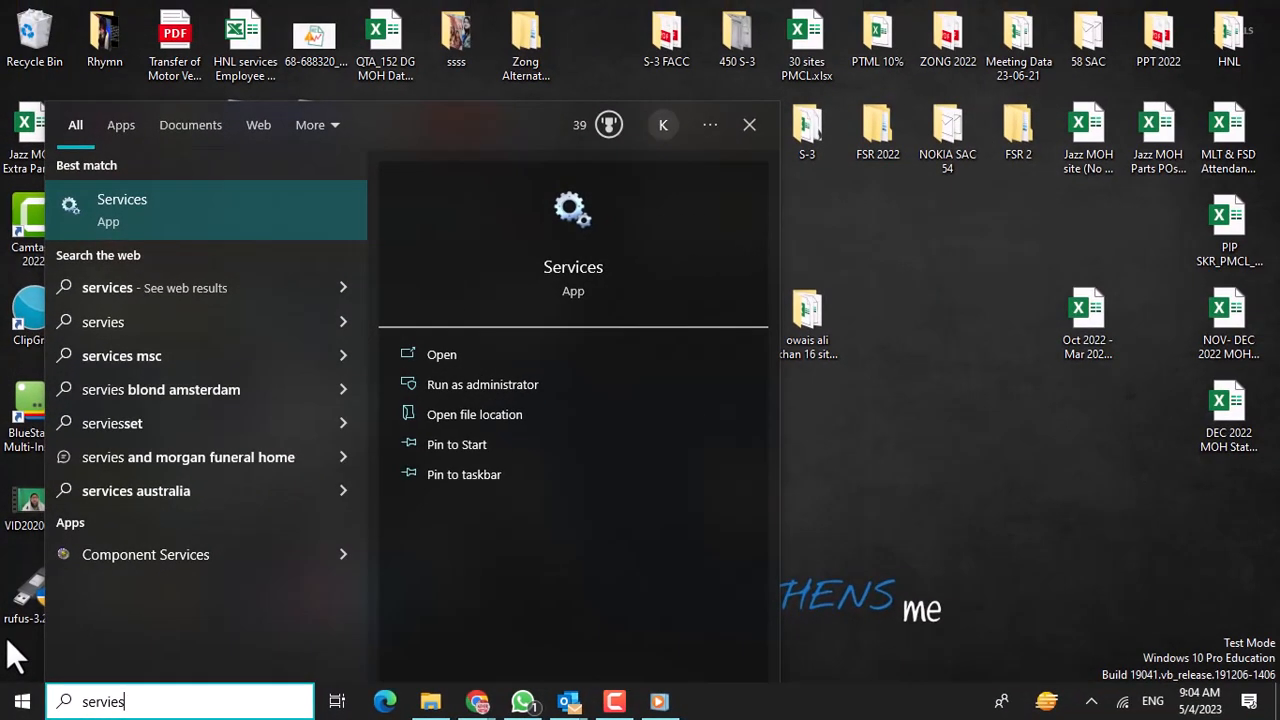
key("Return")
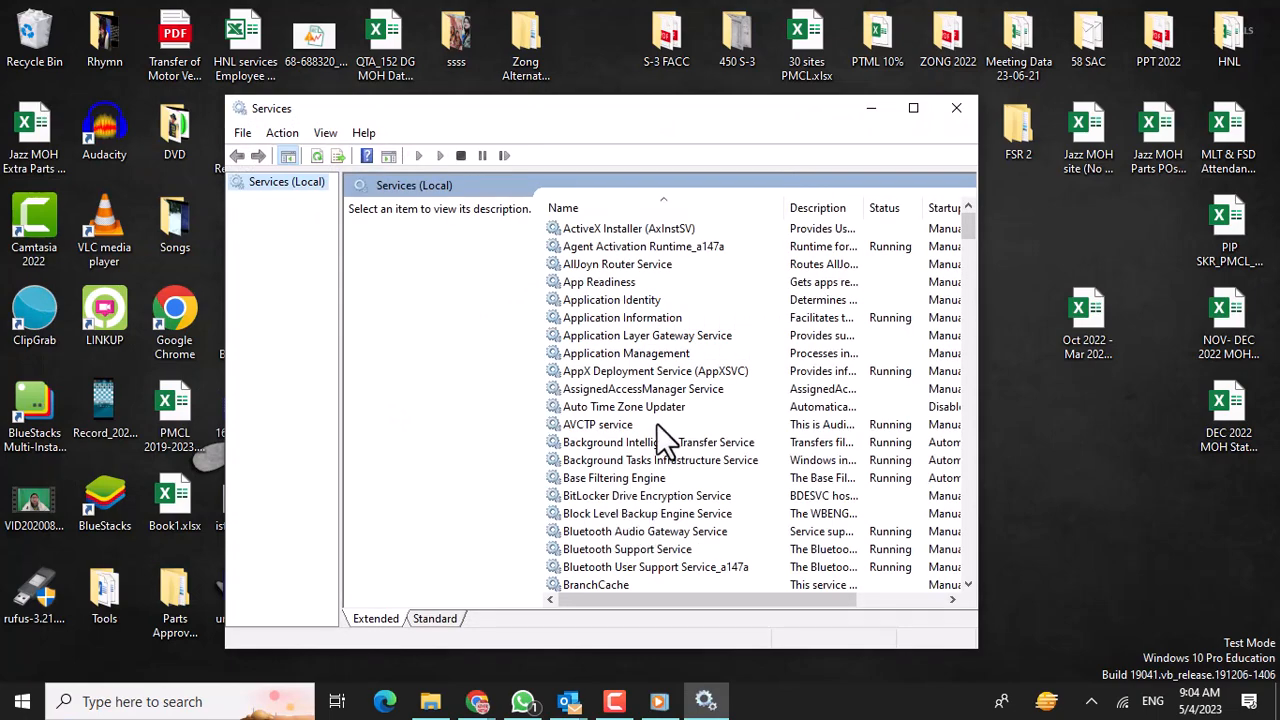
scroll(656, 423, "down", 16)
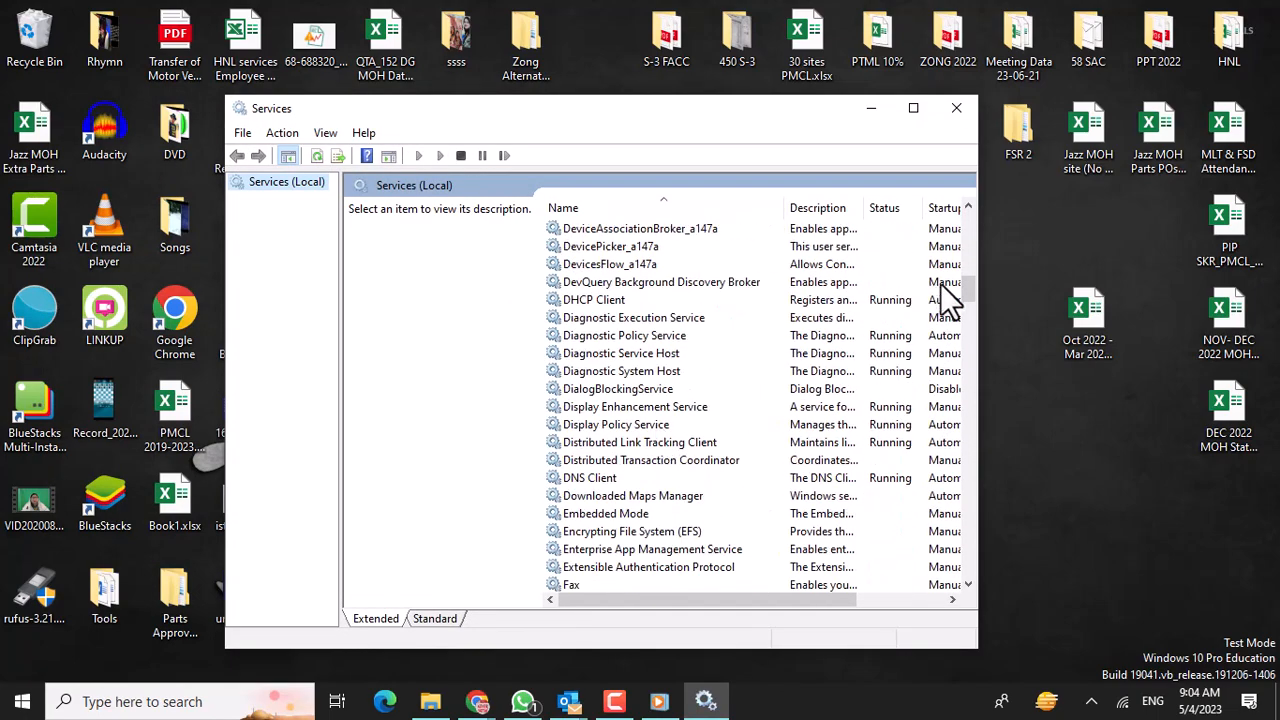
left_click_drag(966, 287, 980, 541)
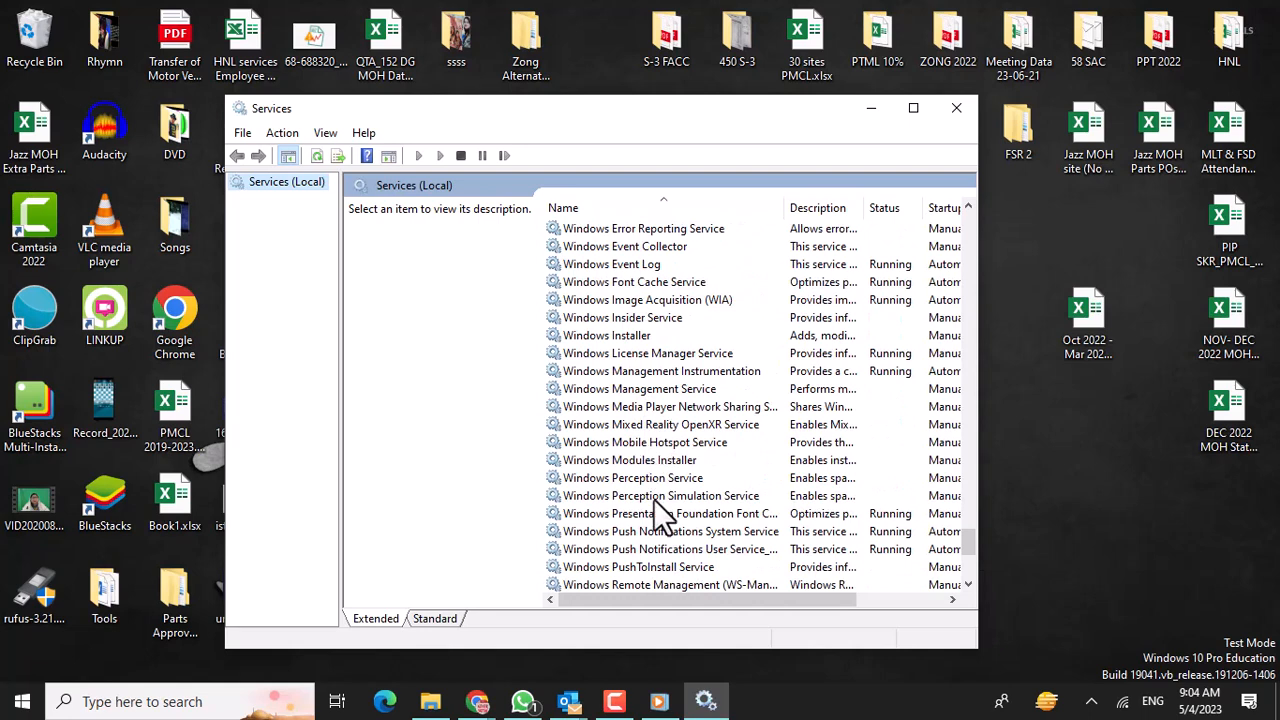
scroll(657, 513, "down", 6)
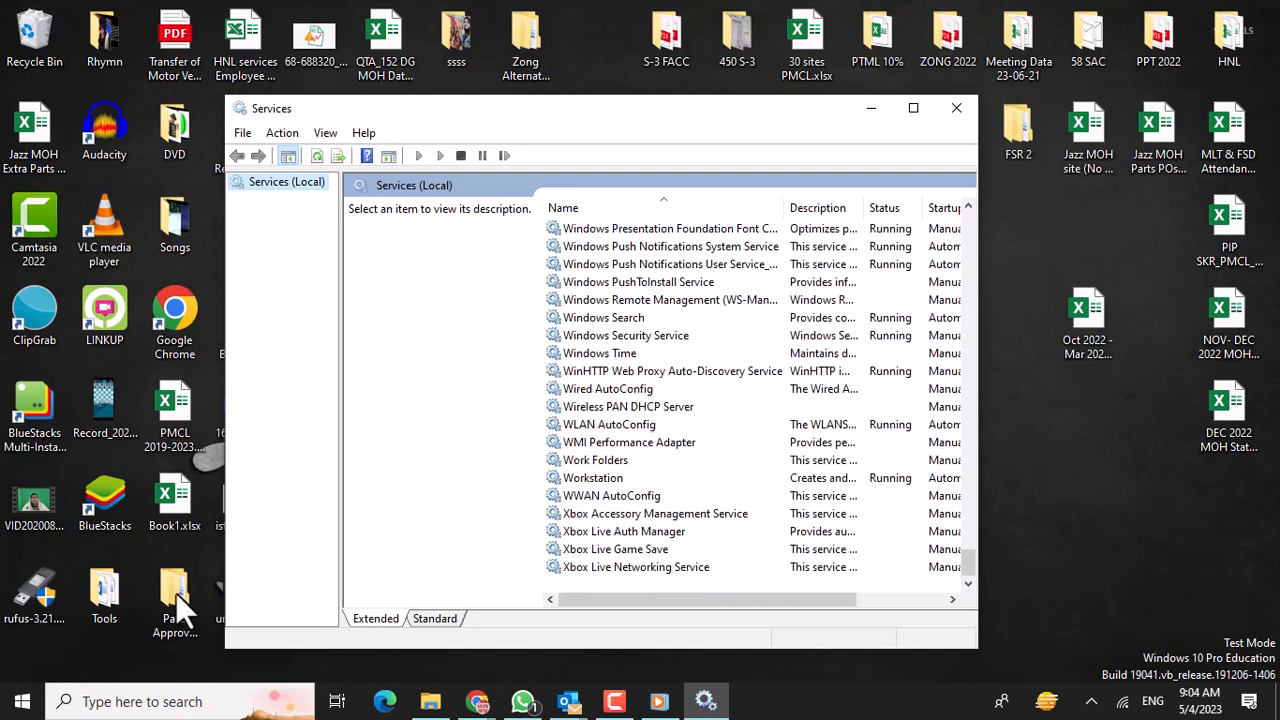
Open the Troubleshoot settings and show the additional troubleshooters
left_click(107, 701)
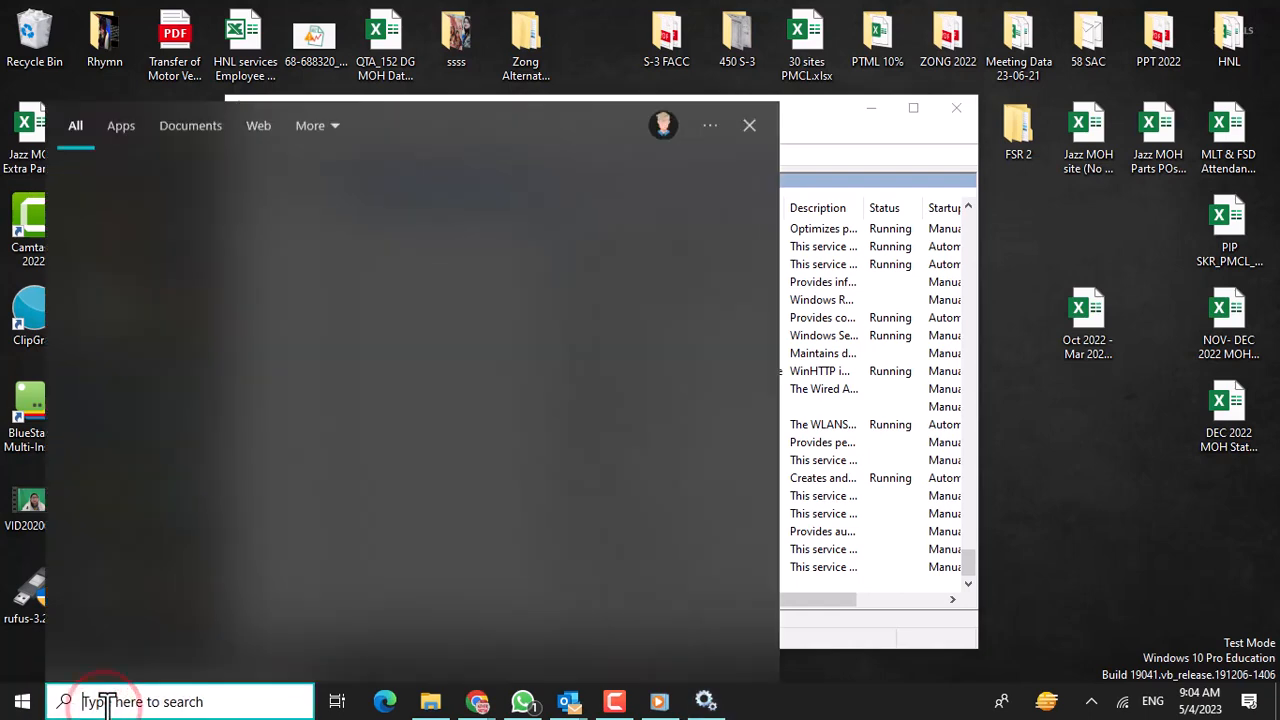
type("troub")
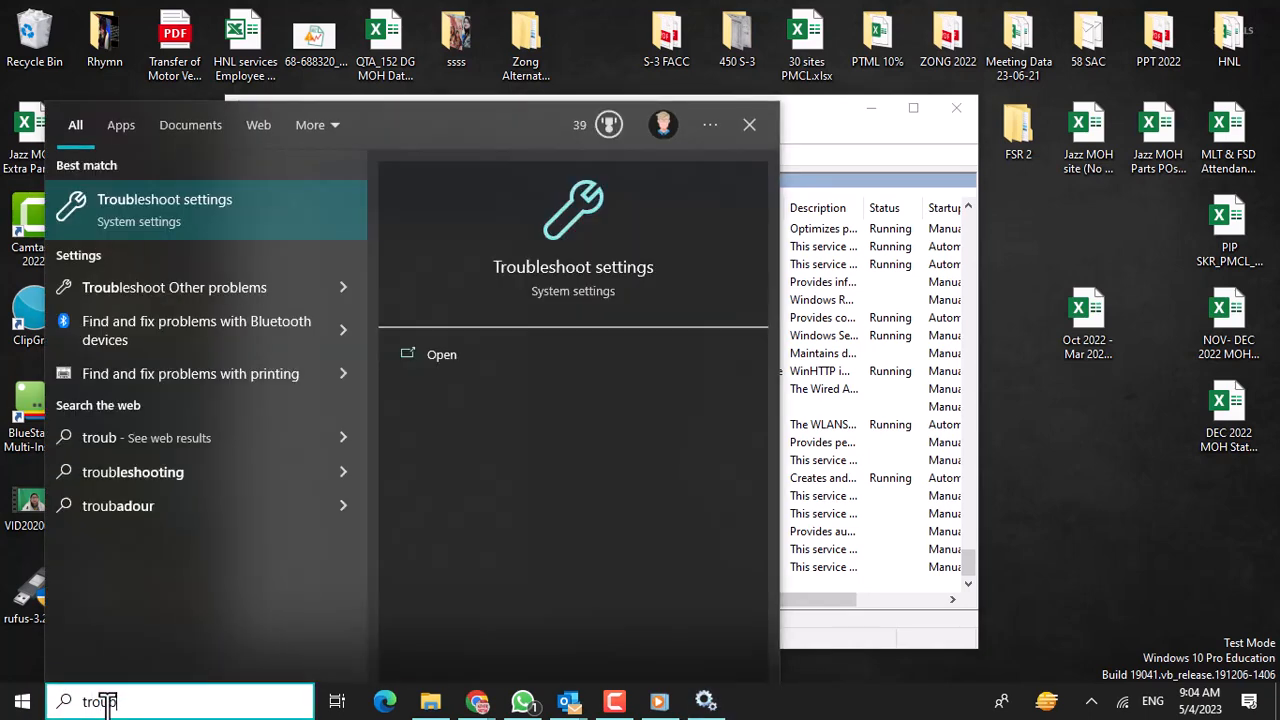
key("Return")
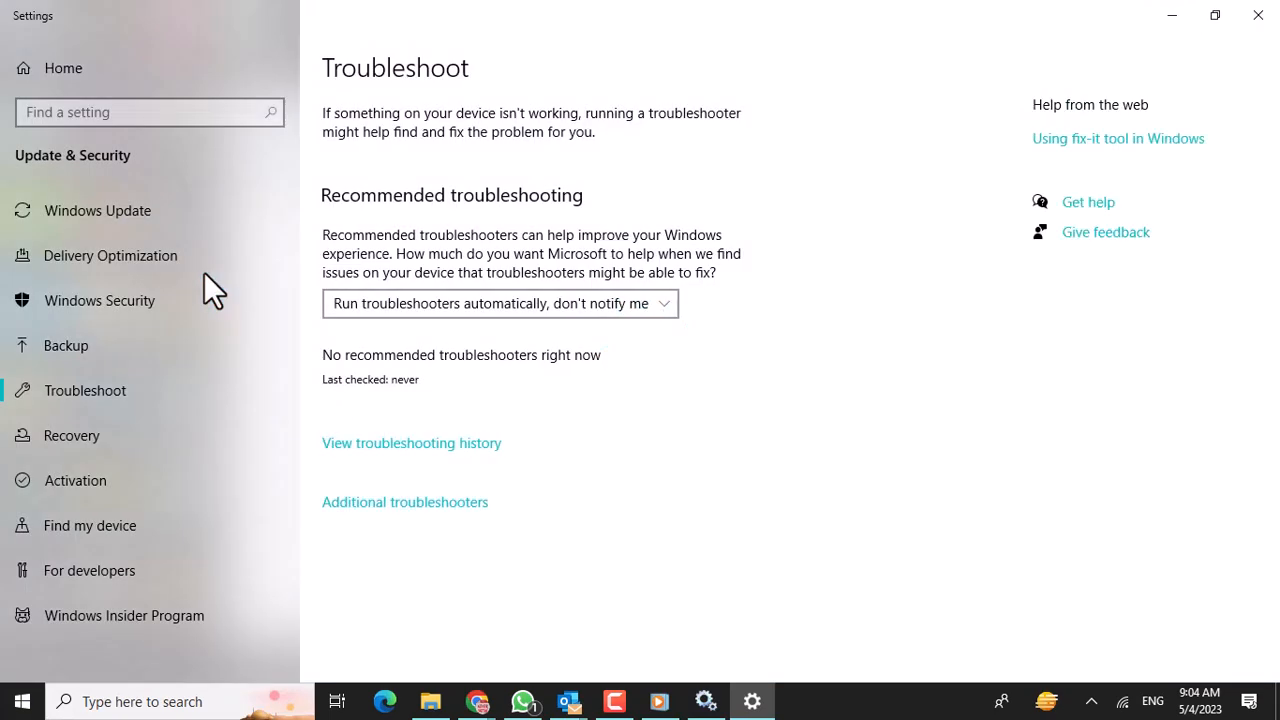
left_click(80, 388)
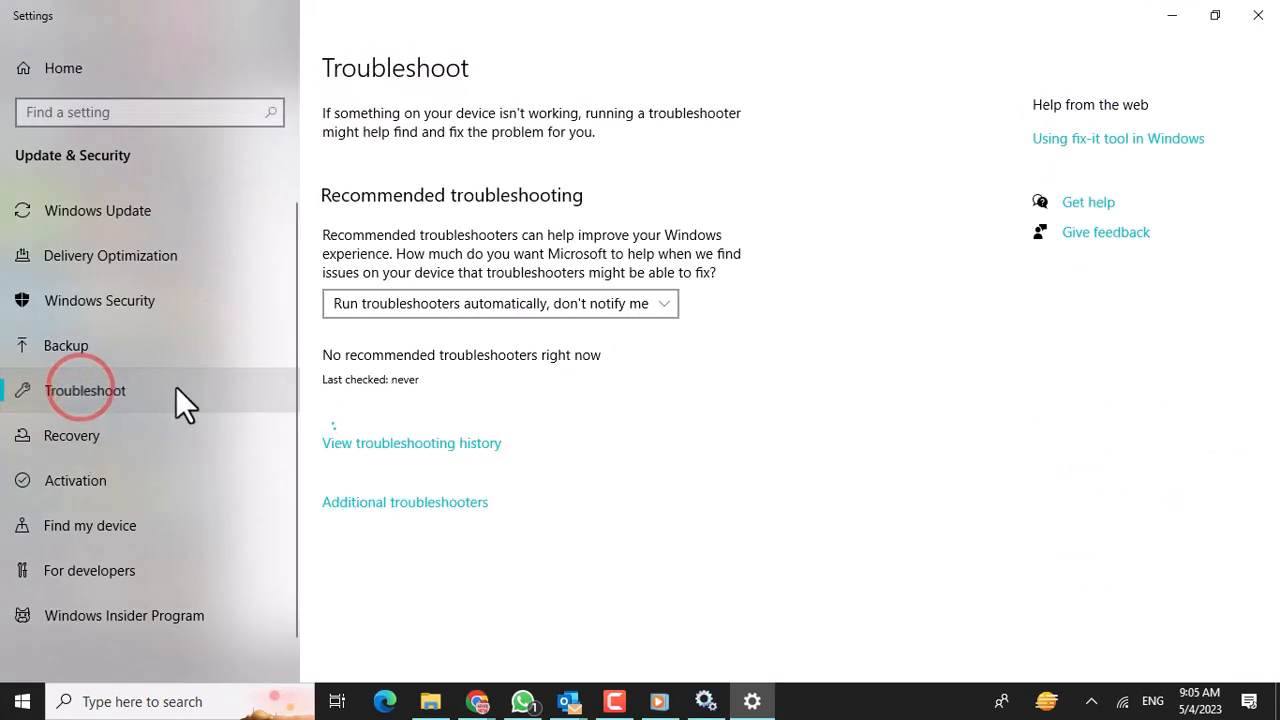
left_click(433, 503)
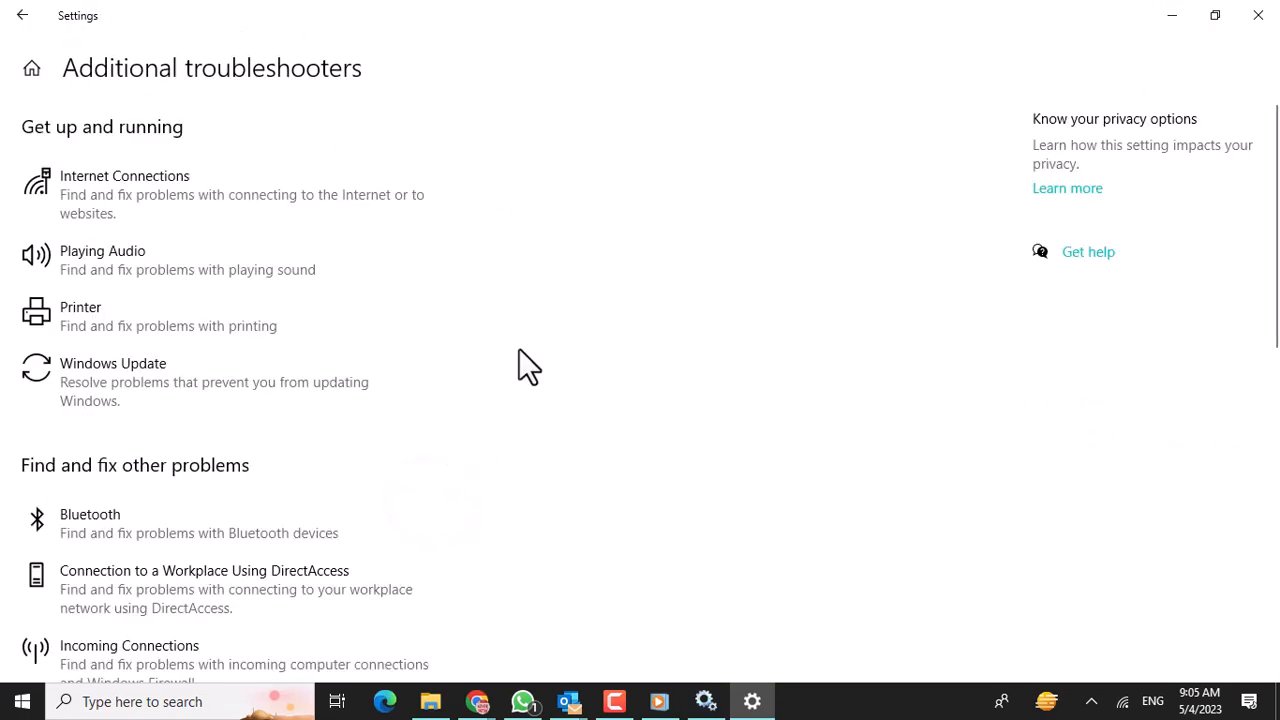
Run the Windows Update troubleshooter and close it once it has finished
left_click(109, 369)
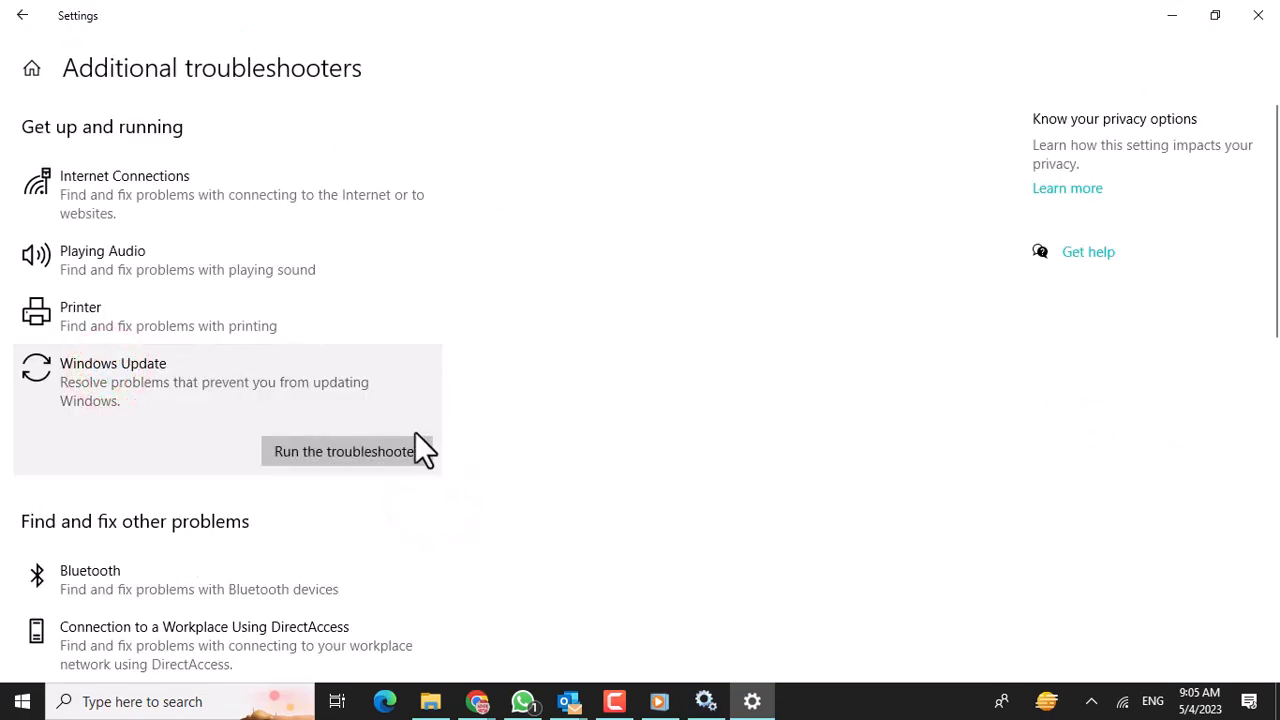
left_click(392, 455)
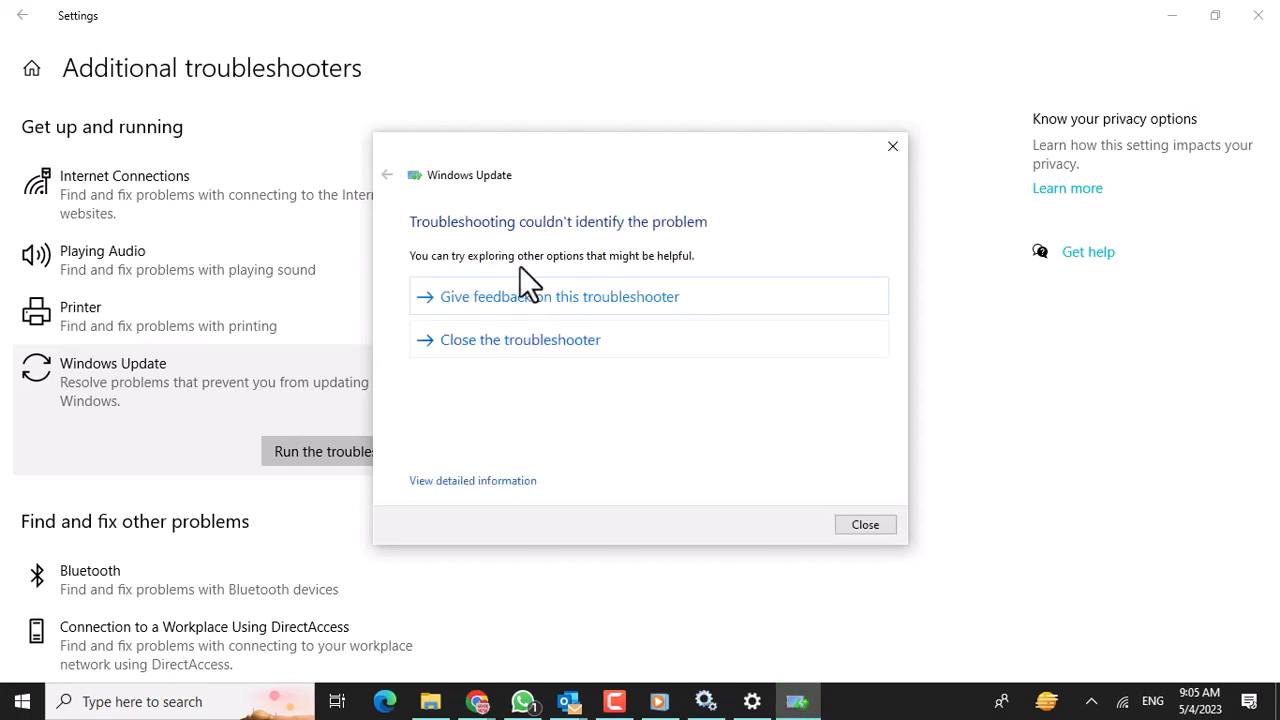
left_click(858, 524)
left_click(862, 526)
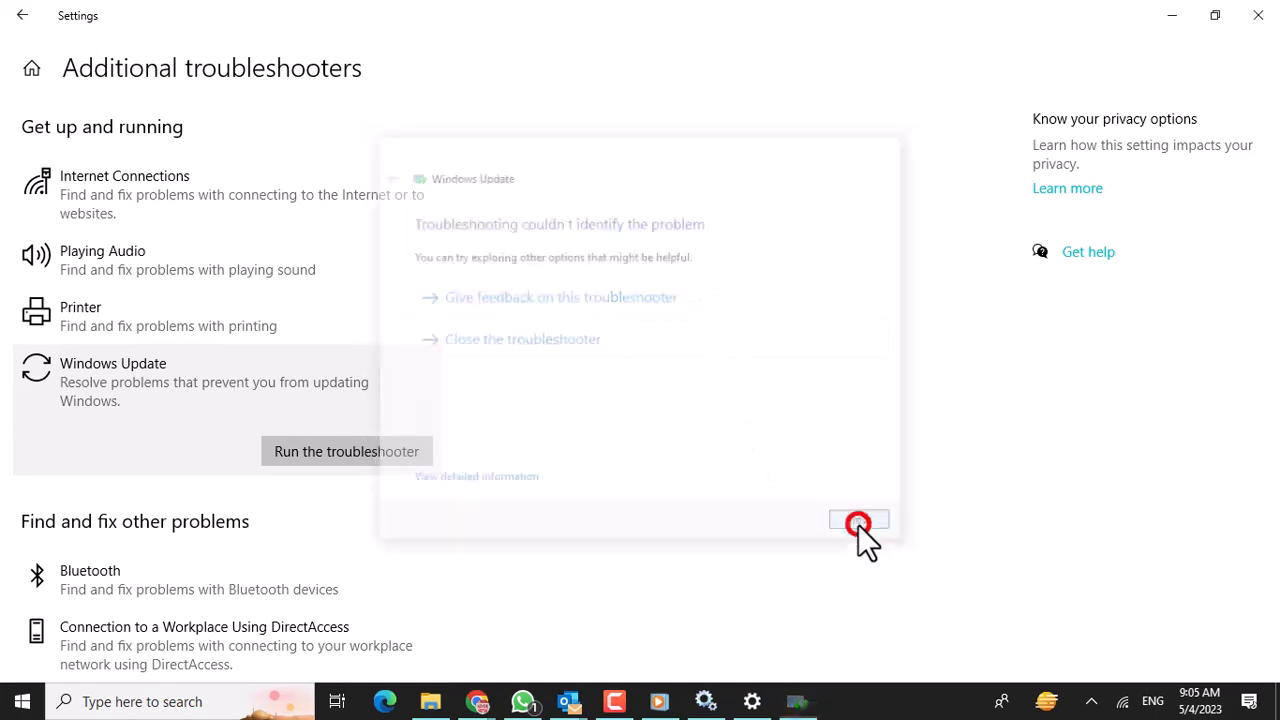
Switch to the Microsoft Community page in Chrome, download the Windows update .reg file from the tenforums link and keep it
mouse_move(483, 703)
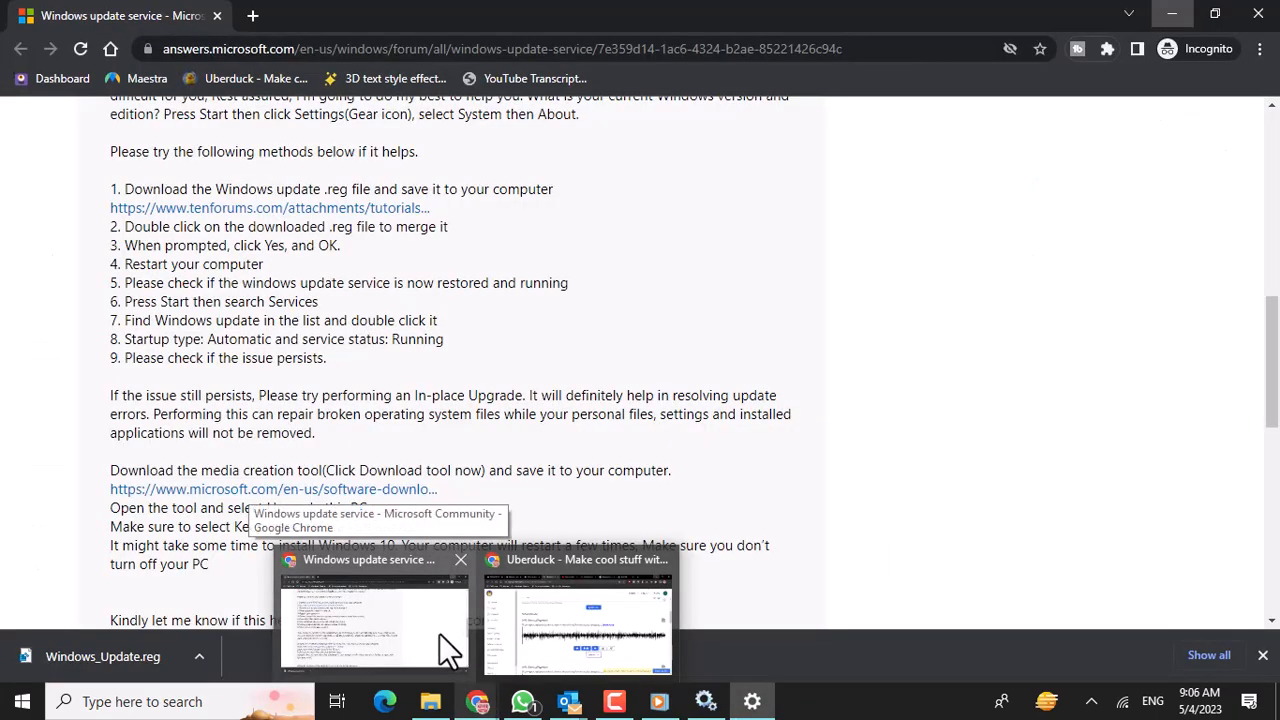
left_click(439, 633)
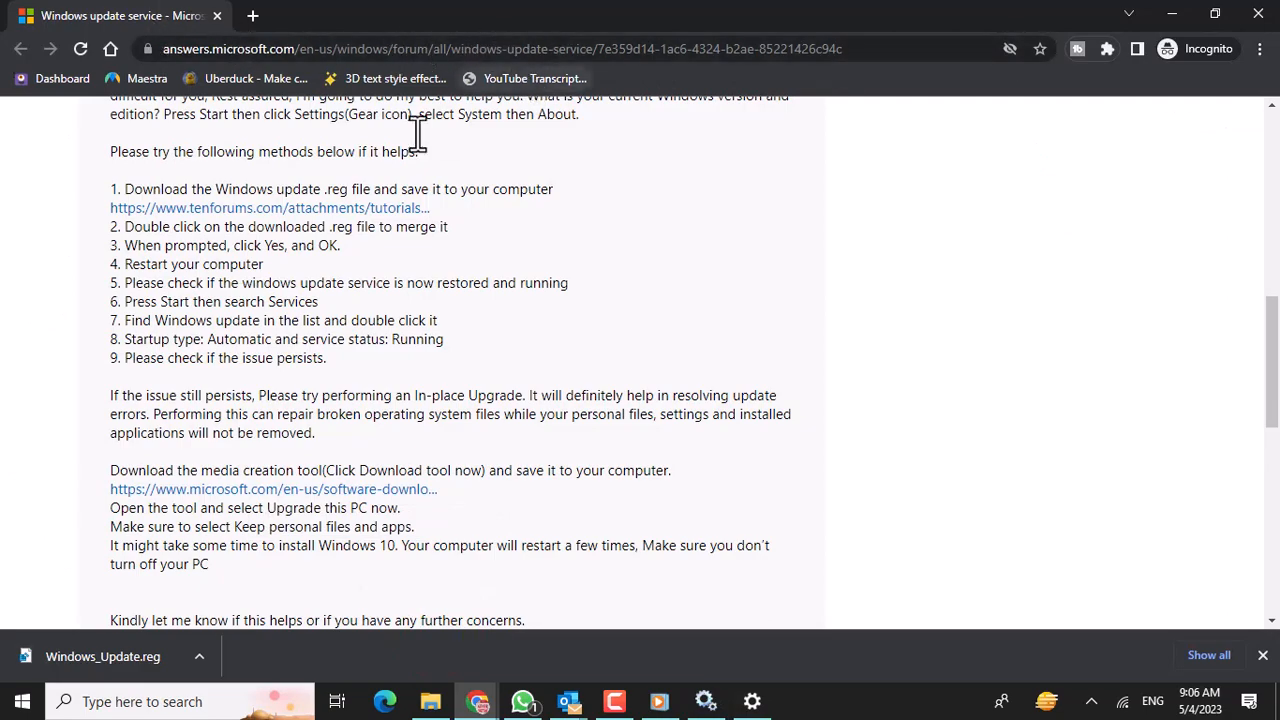
scroll(405, 225, "up", 8)
scroll(390, 225, "down", 6)
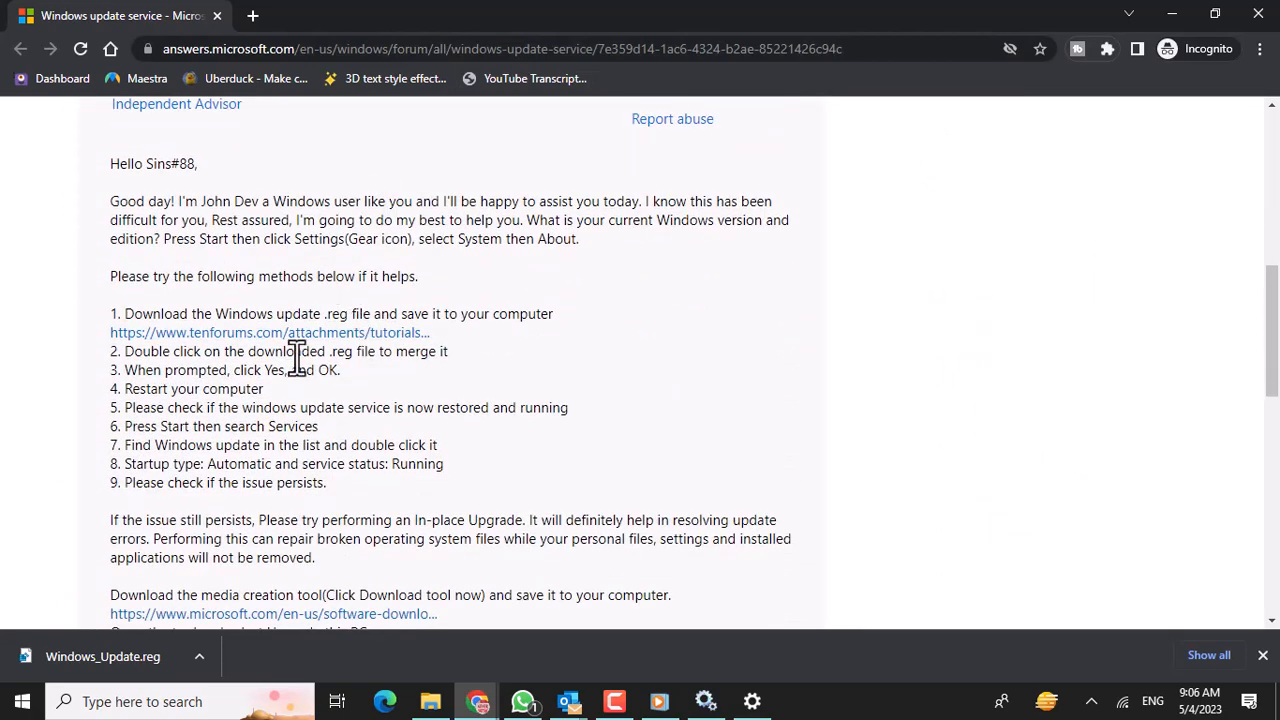
left_click(352, 333)
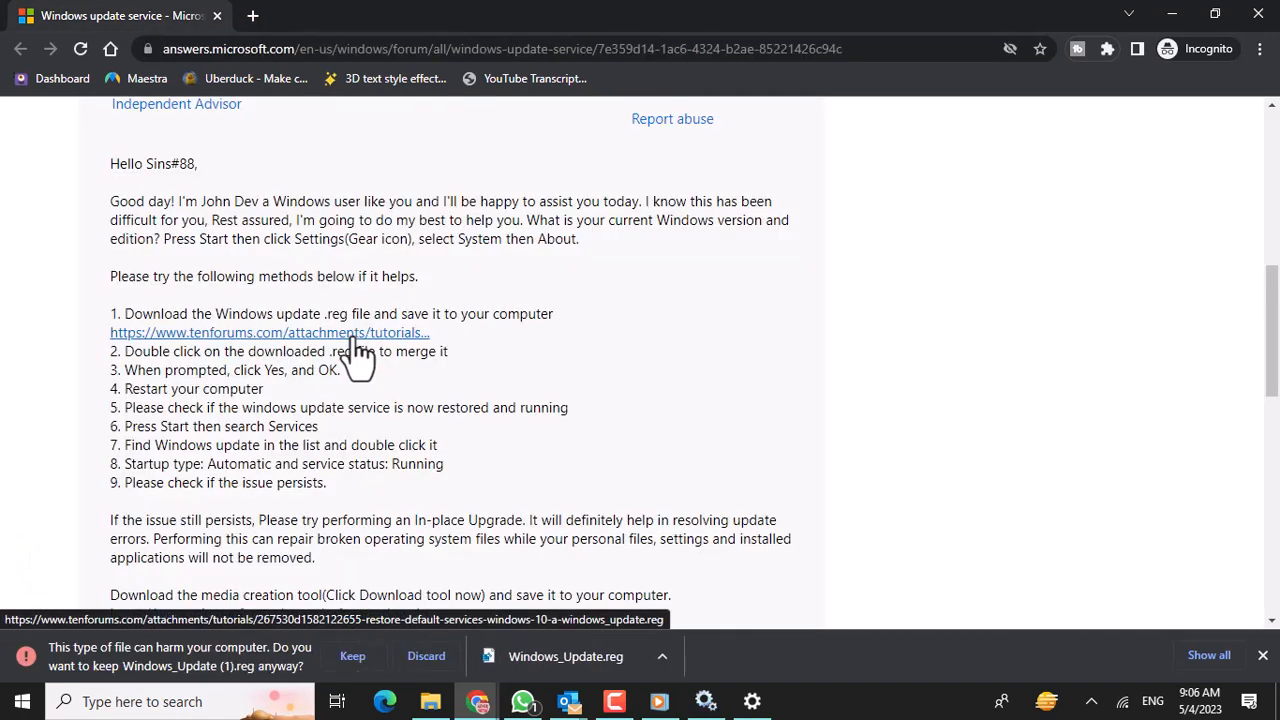
left_click(354, 660)
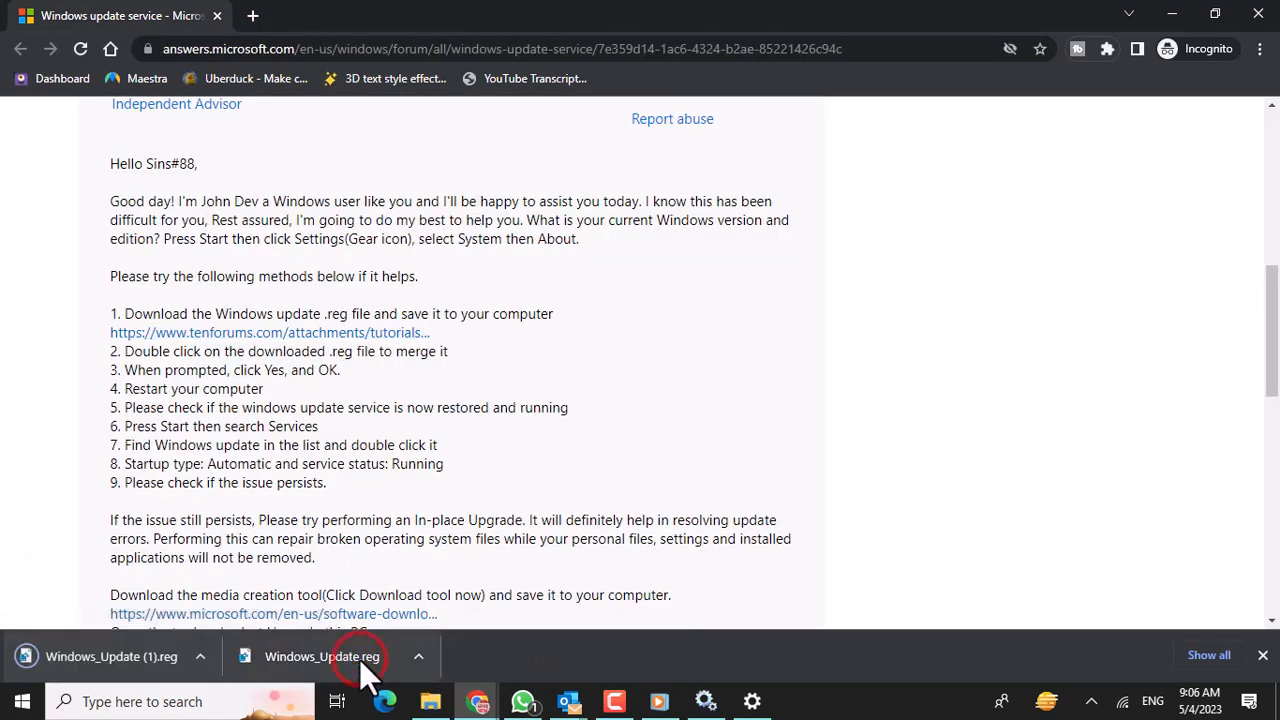
Run the downloaded Windows_Update (1).reg file and agree to add its entries to the registry
left_click(136, 651)
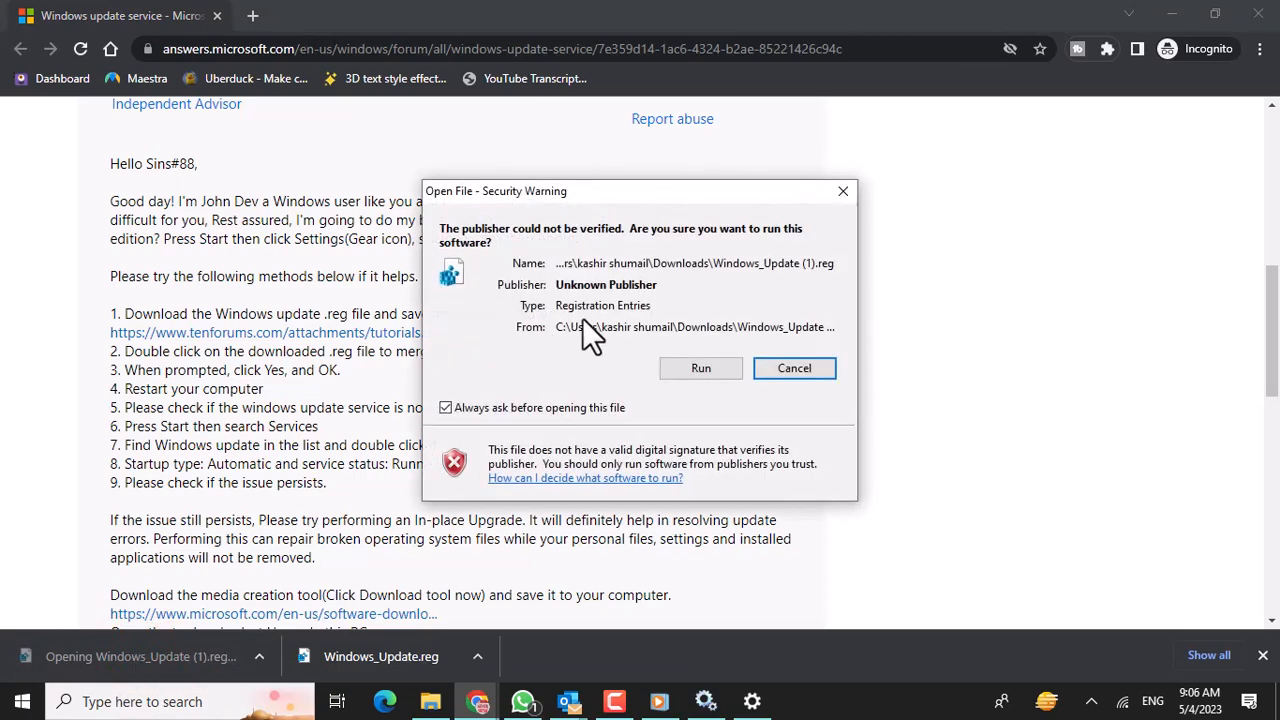
left_click(697, 370)
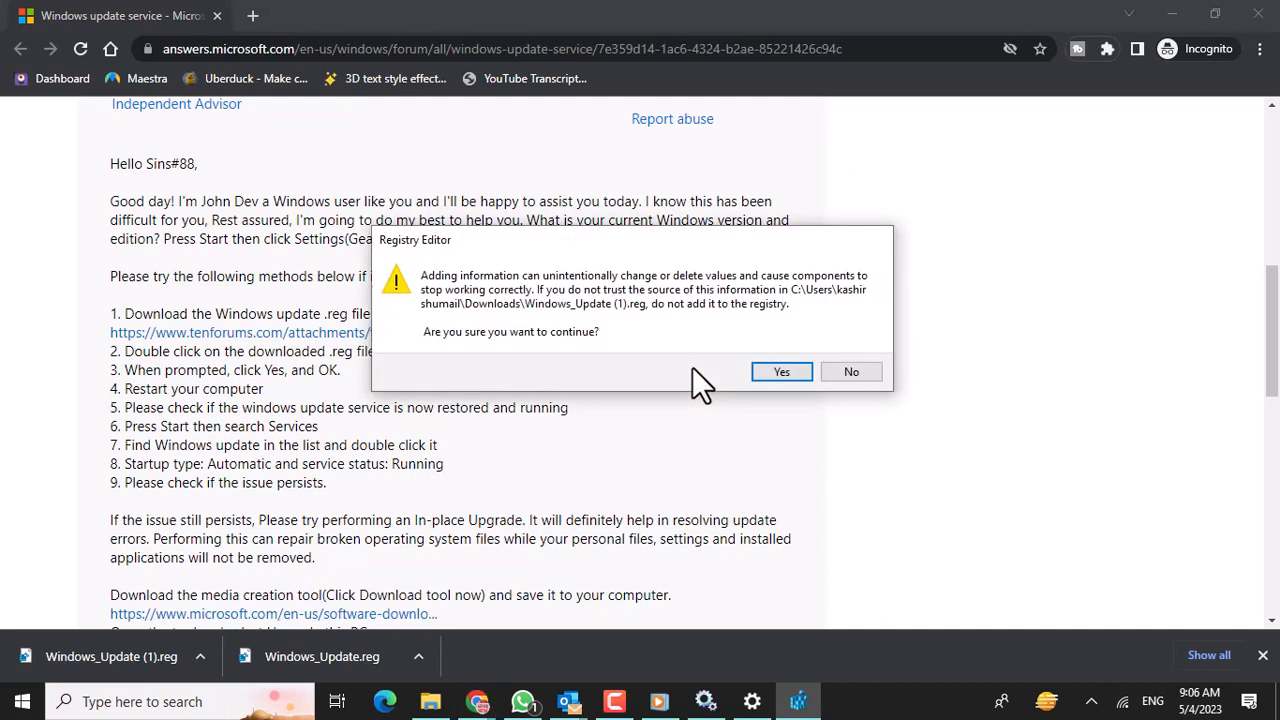
left_click(771, 368)
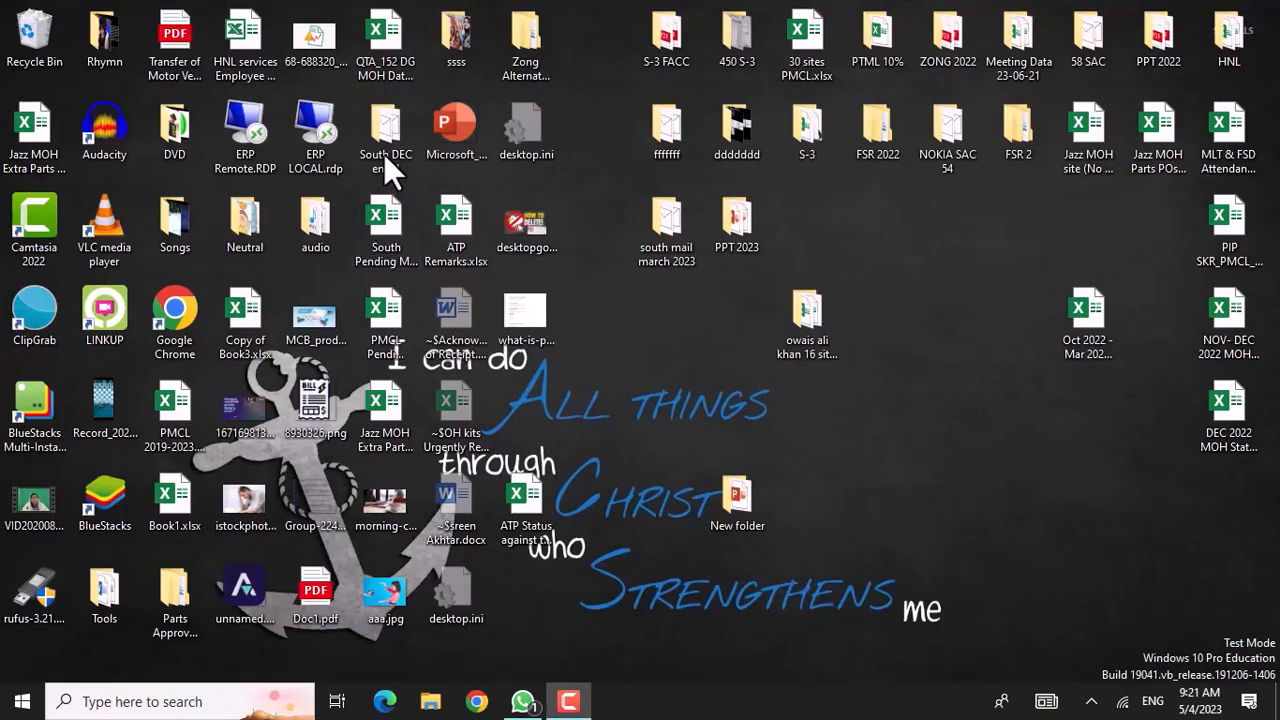
Open the Services console, maximize its window and open the properties of the Windows Update service
left_click(176, 697)
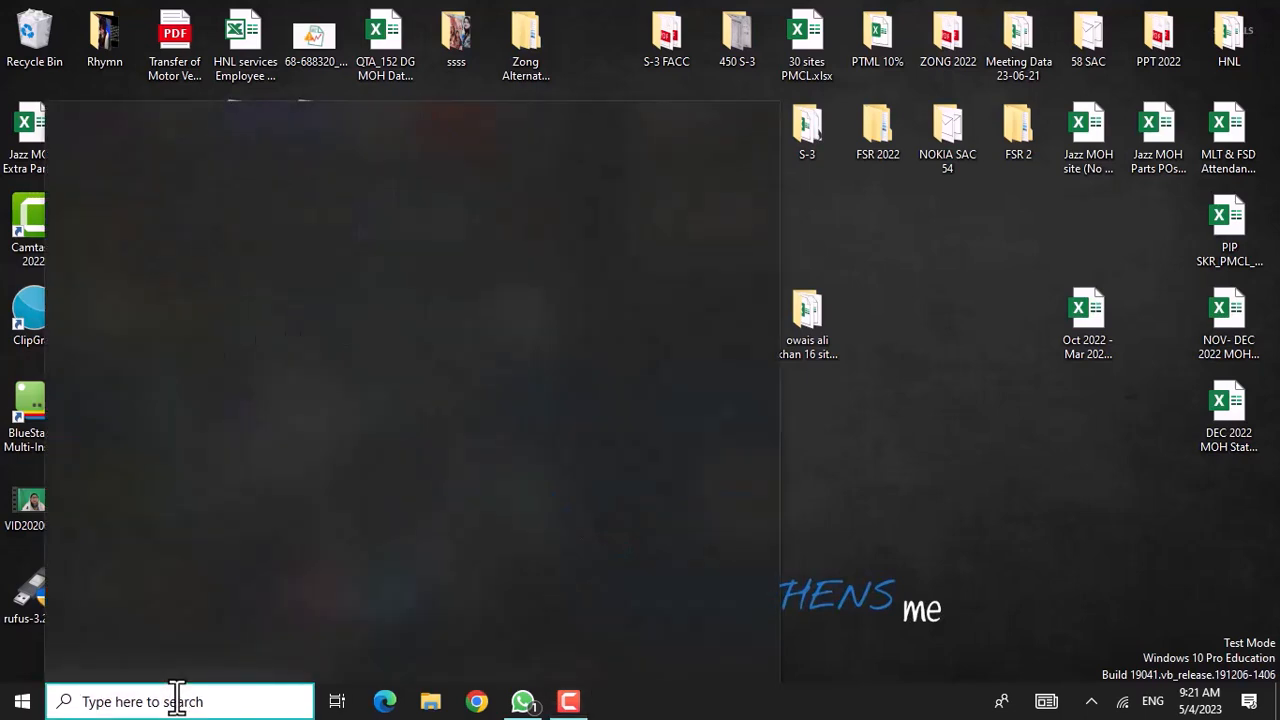
type("service")
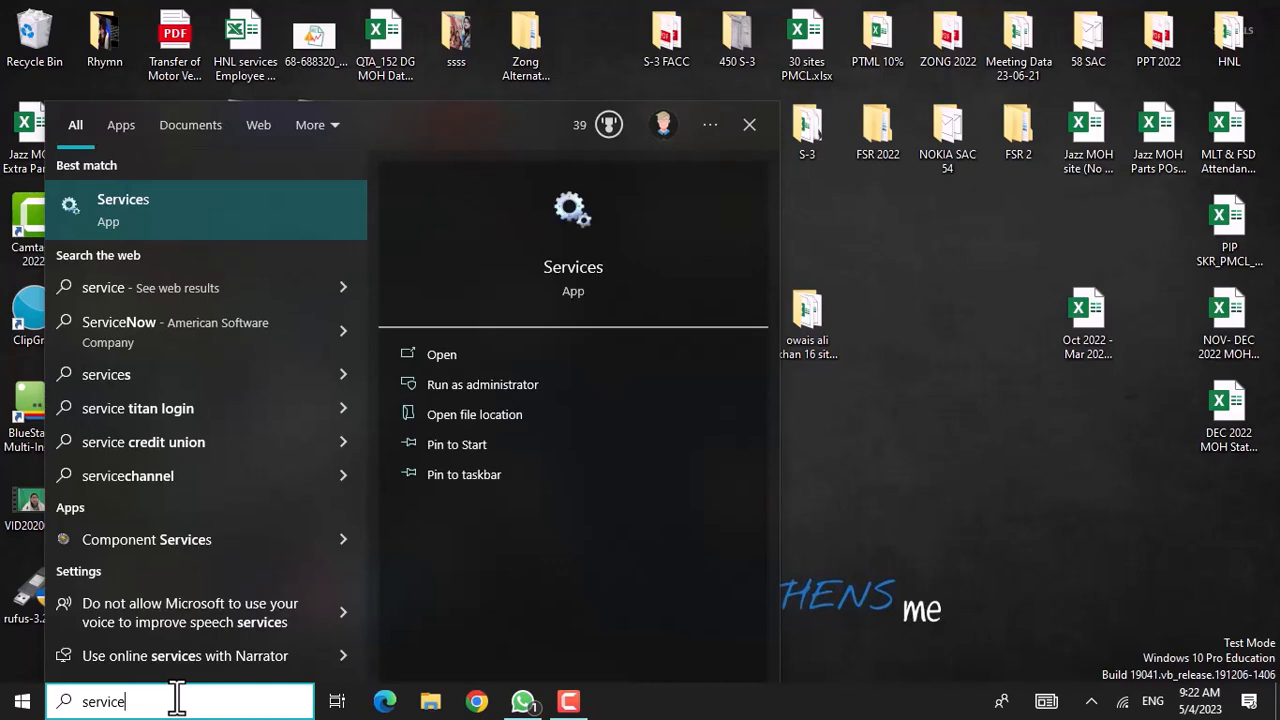
key("Return")
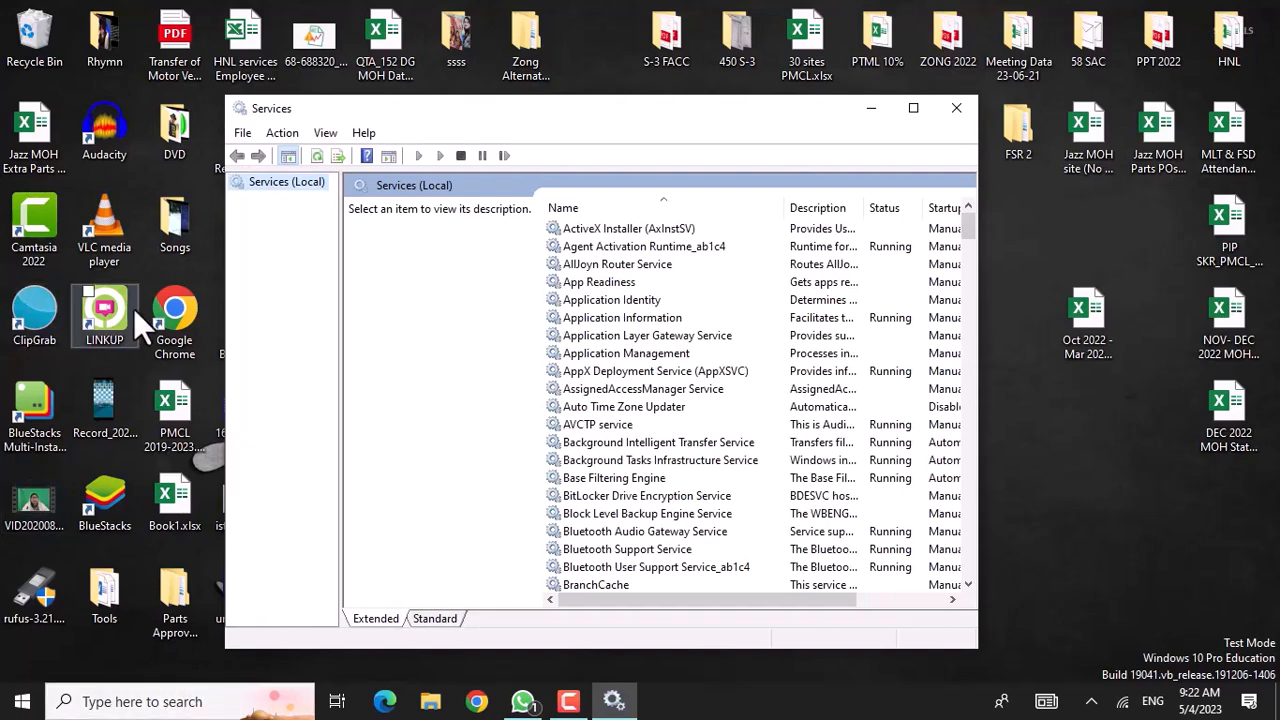
scroll(640, 365, "down", 3)
scroll(638, 356, "down", 15)
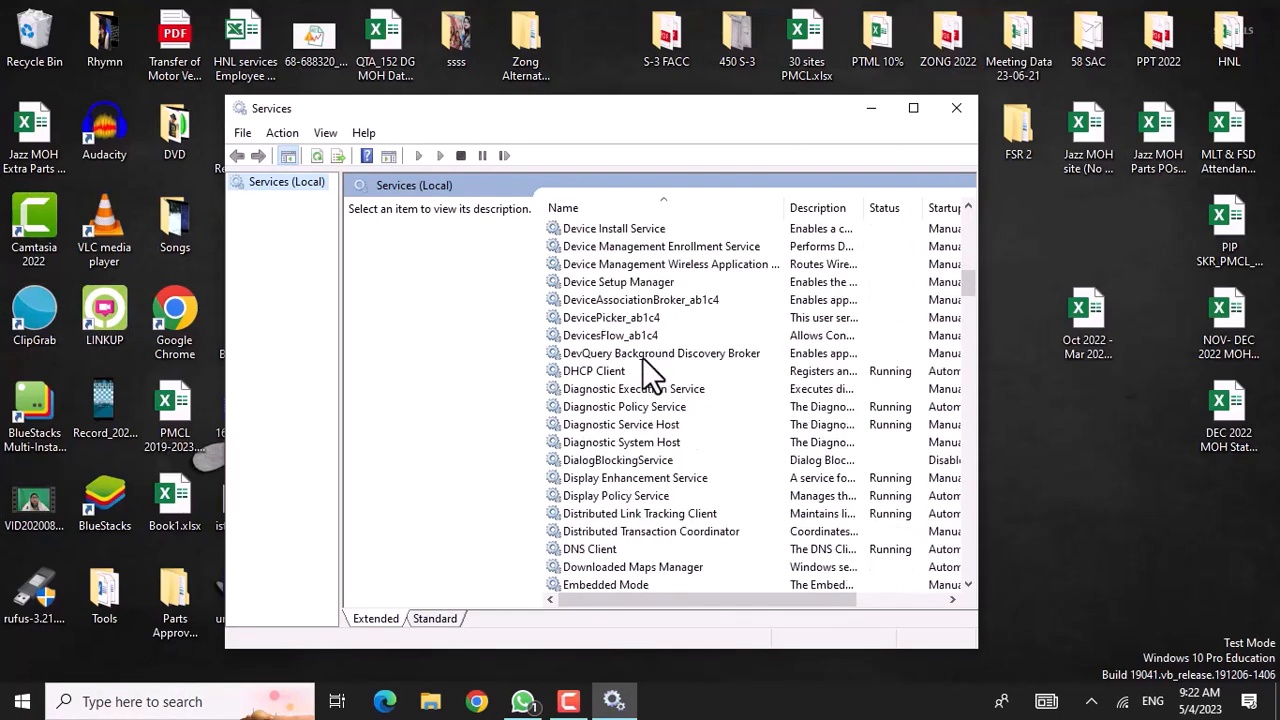
left_click(913, 108)
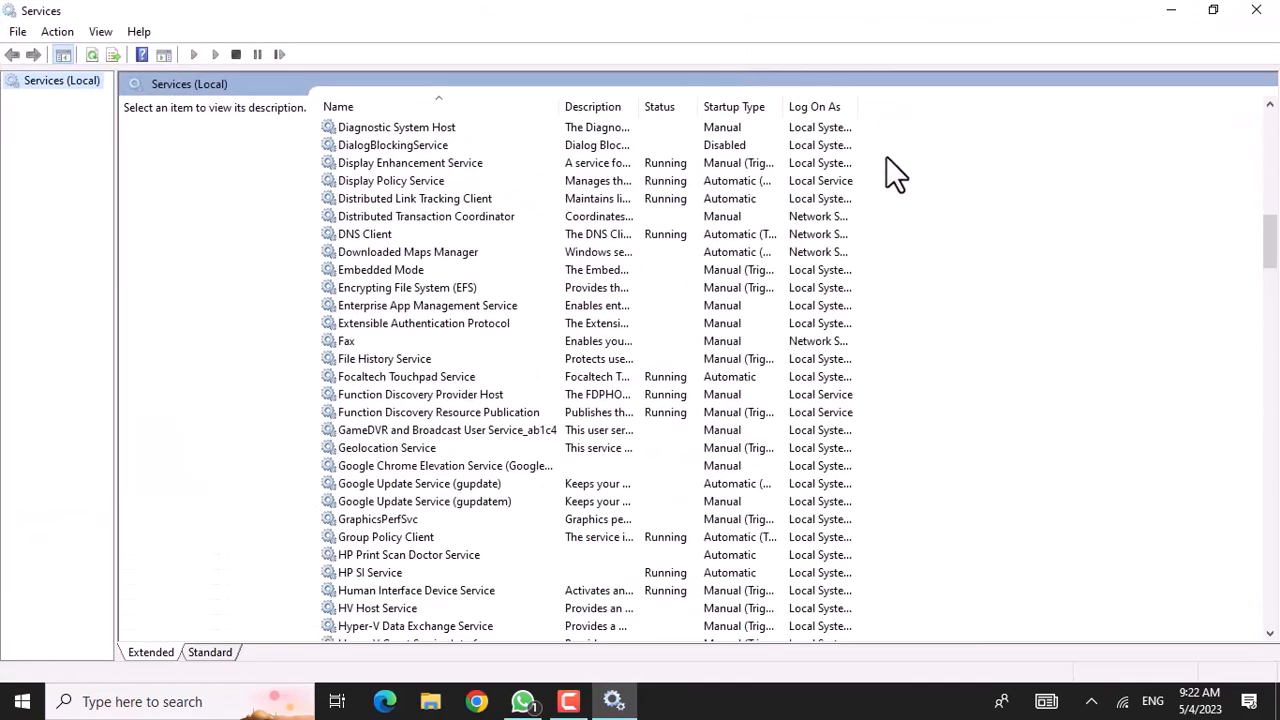
scroll(428, 446, "down", 20)
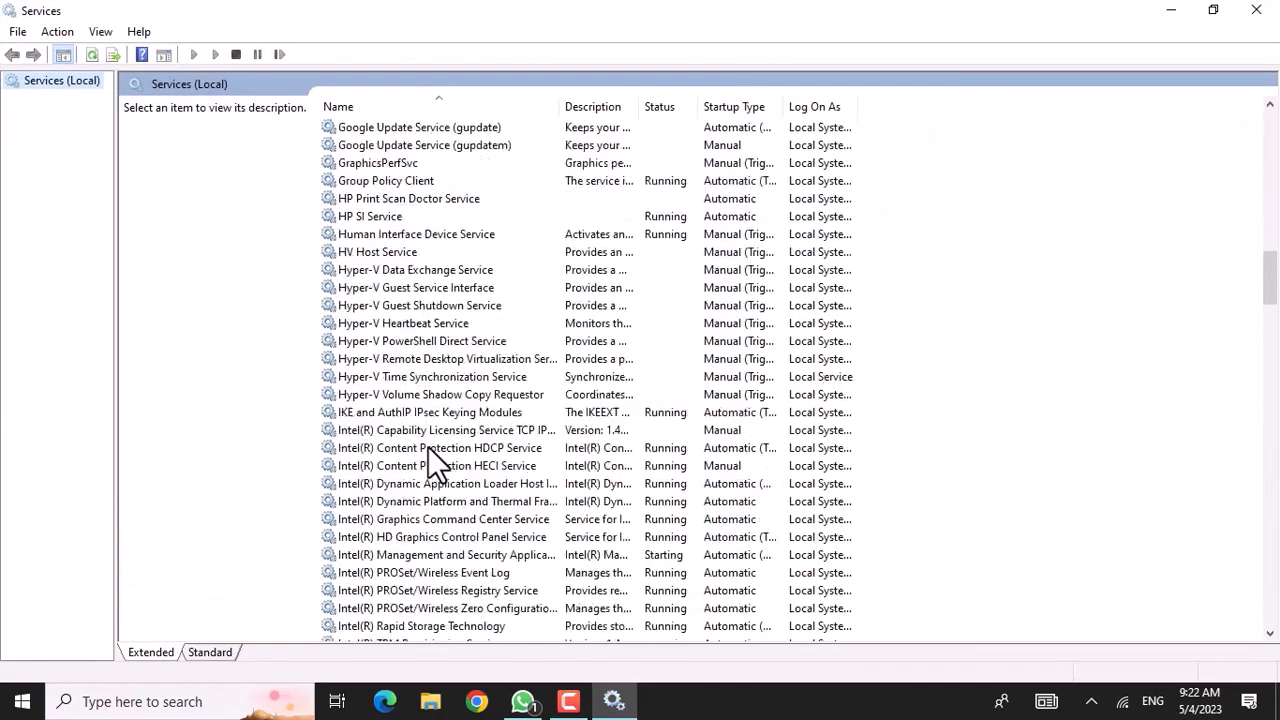
scroll(428, 446, "down", 20)
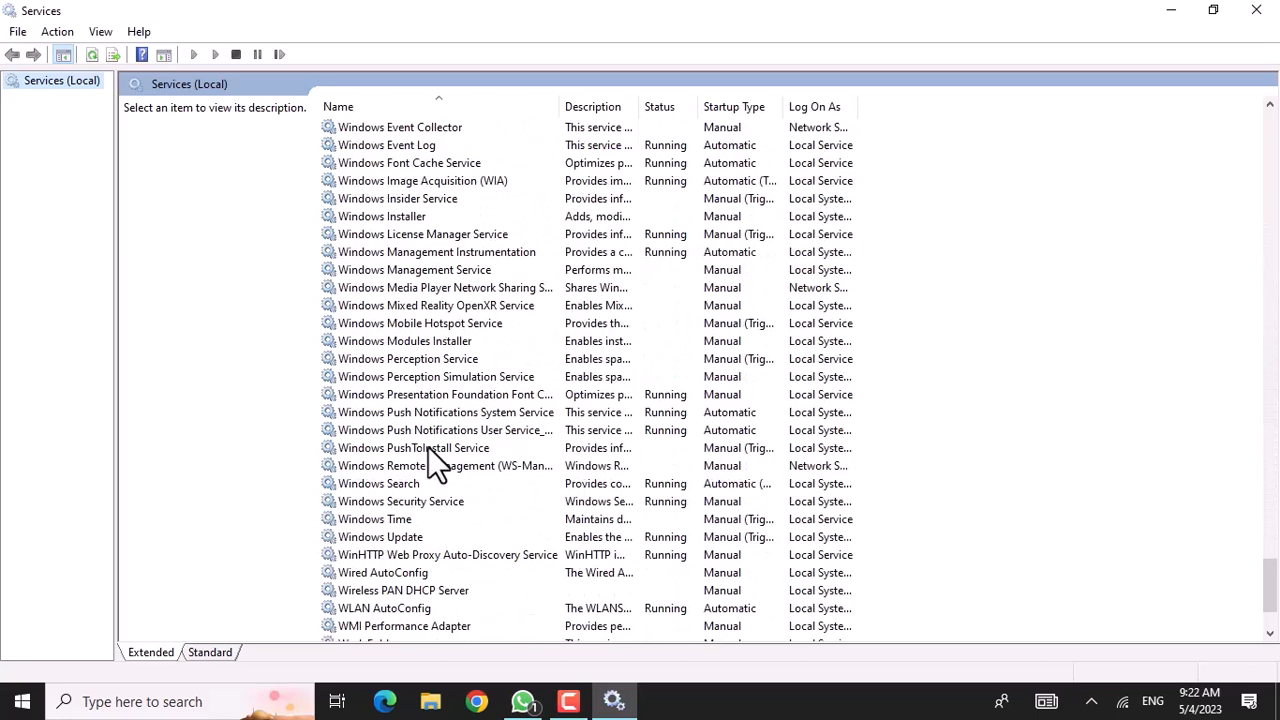
left_click(397, 536)
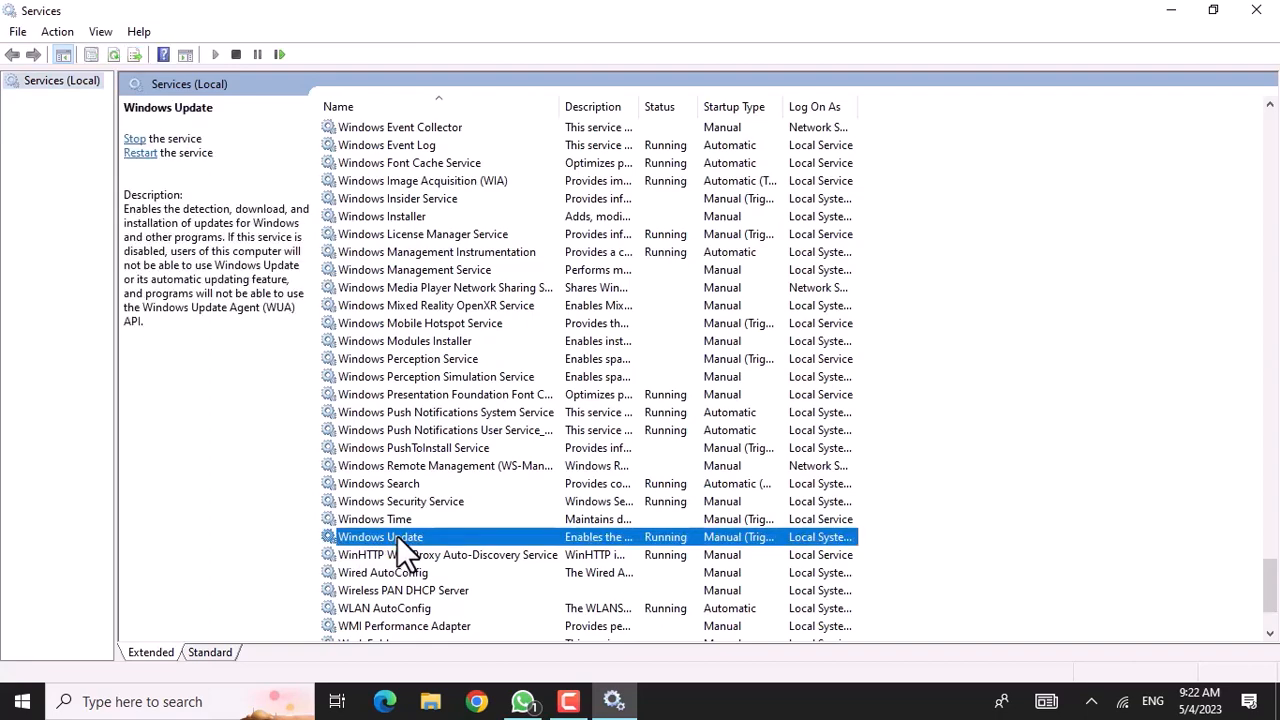
double_click(397, 536)
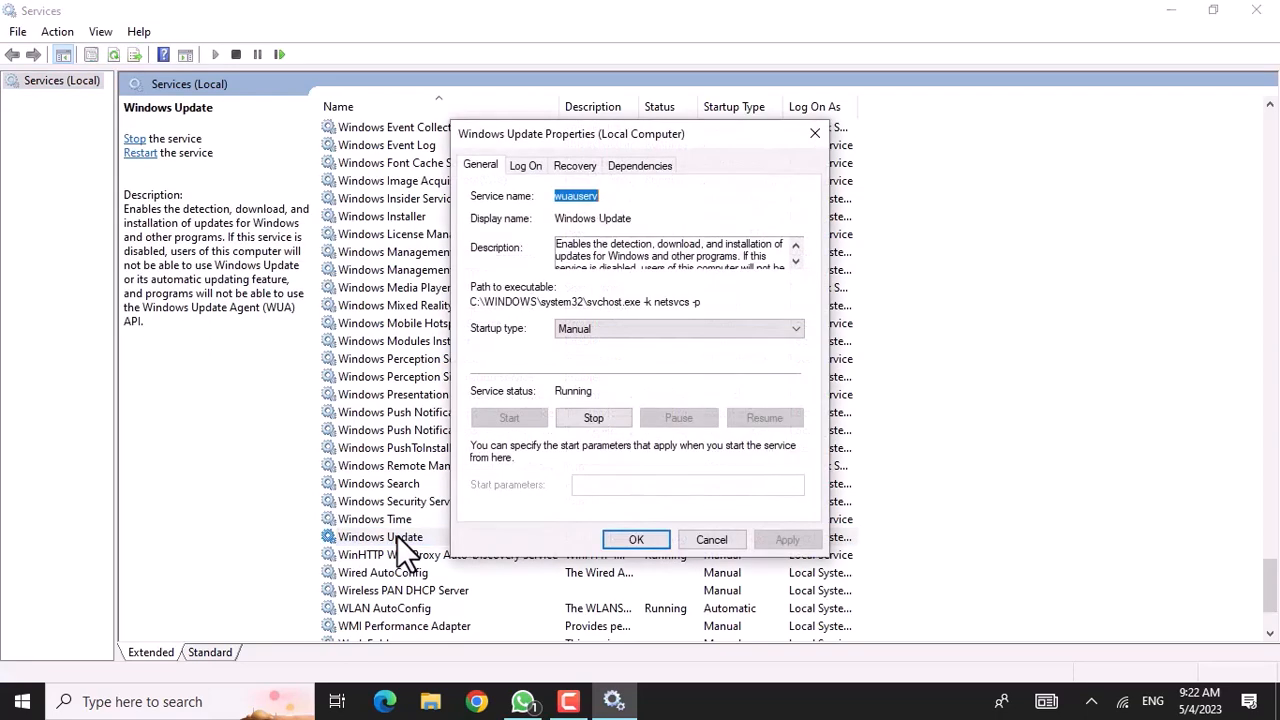
Set the Windows Update service's startup type to Automatic and stop the service
left_click(592, 333)
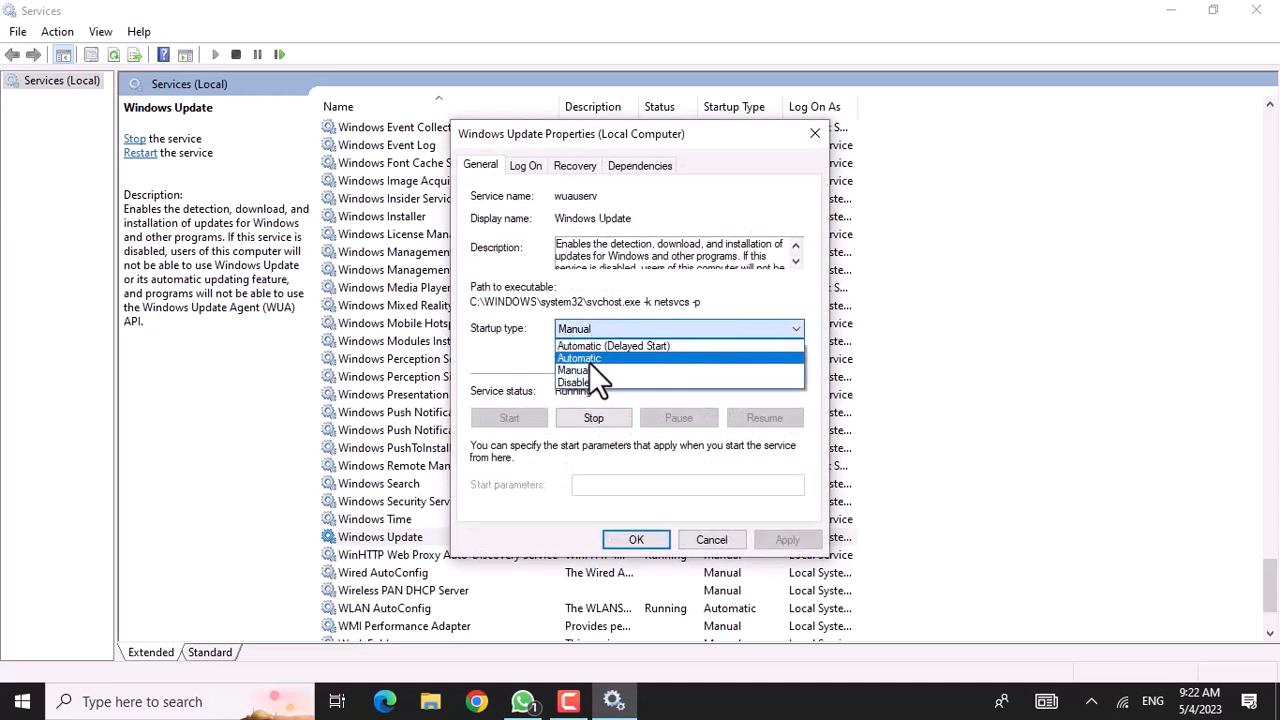
left_click(589, 362)
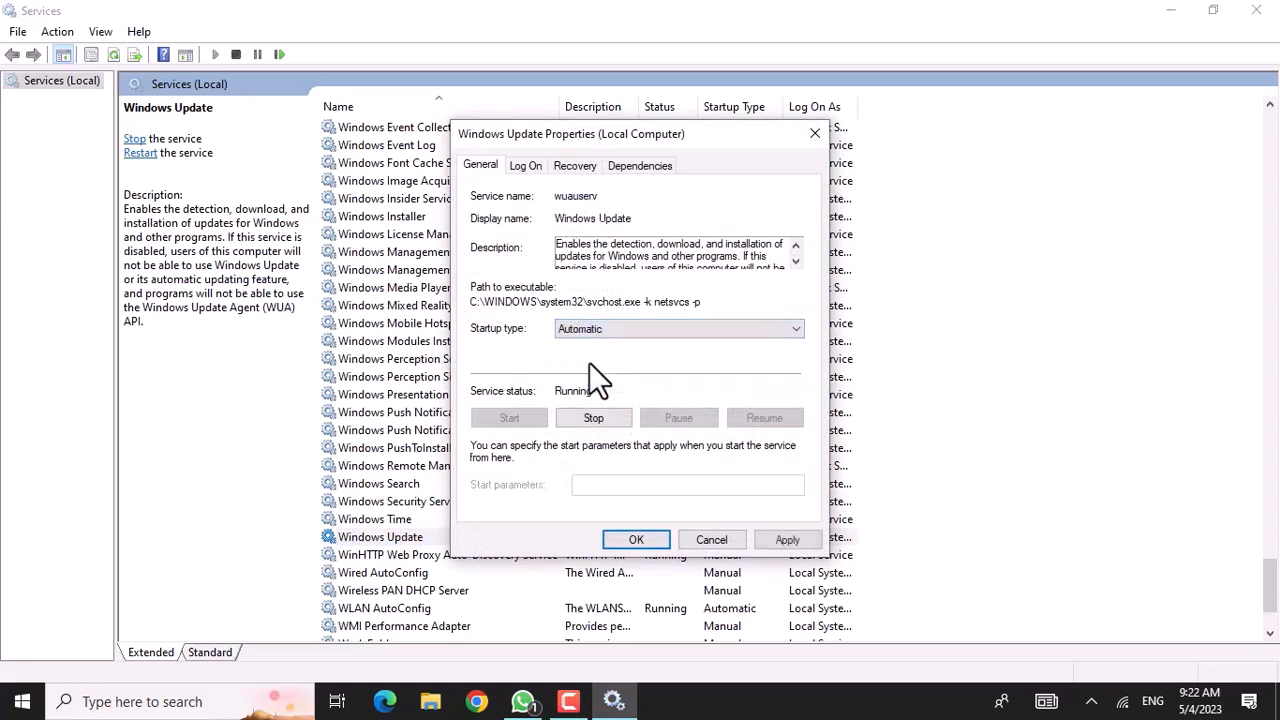
left_click(573, 413)
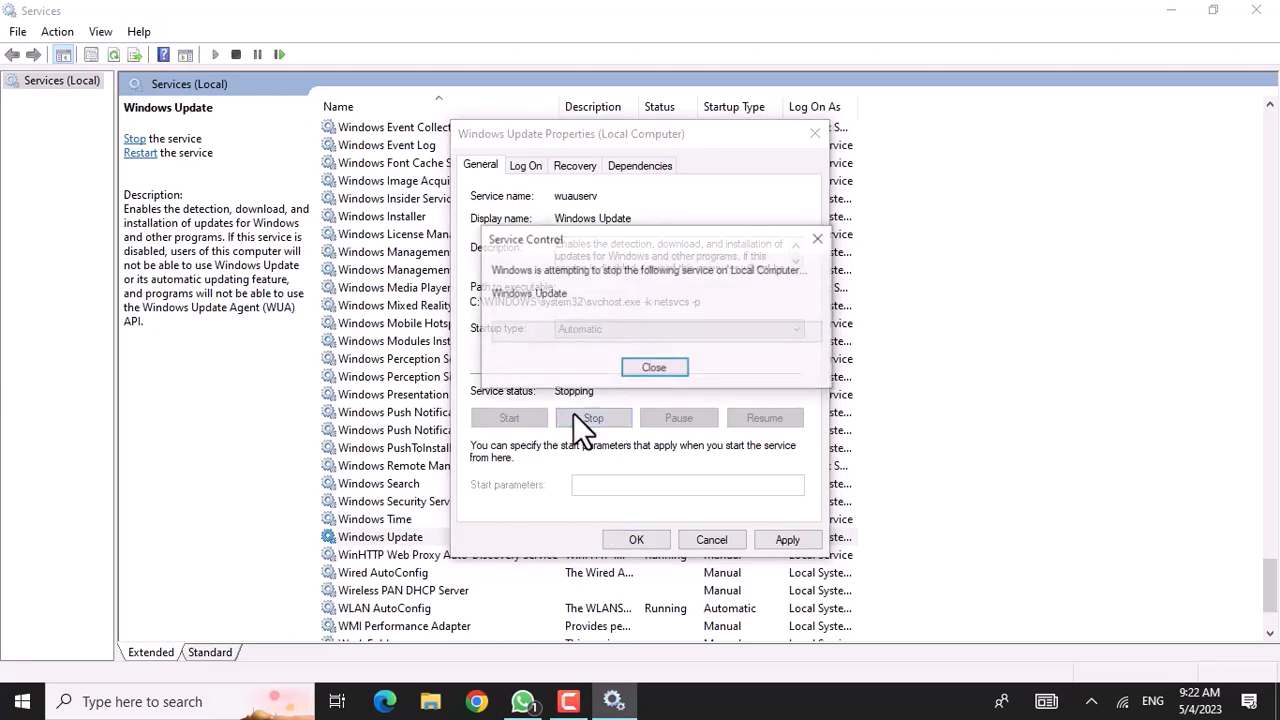